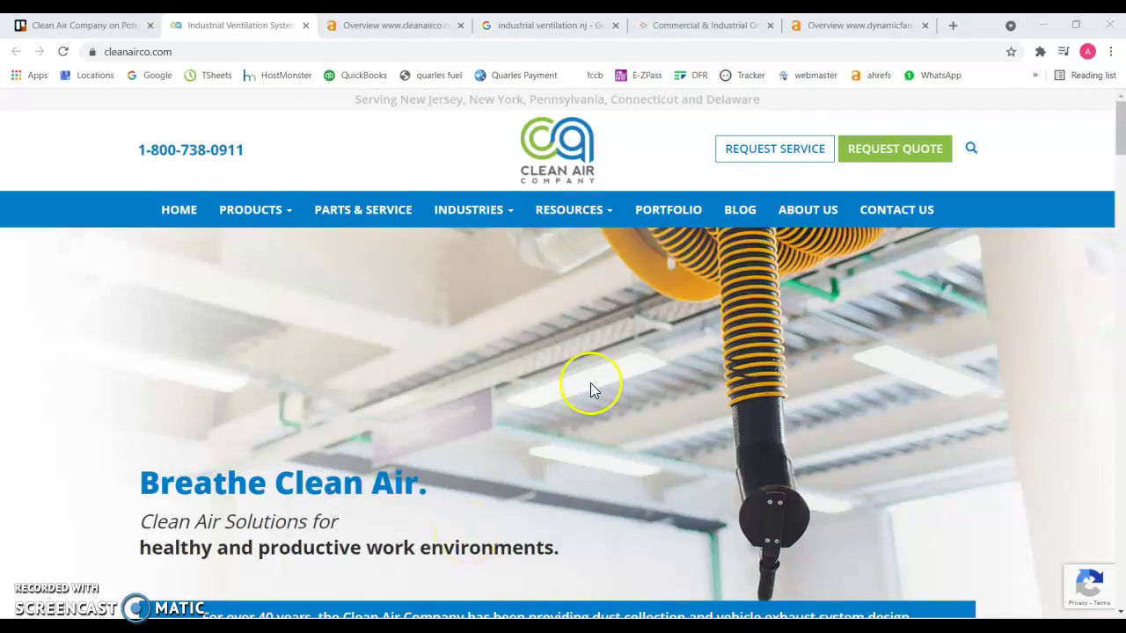
Step: Review the Clean Air Company homepage from its header through the product, industry and service sections to the footer
scroll(590, 387, "down", 7)
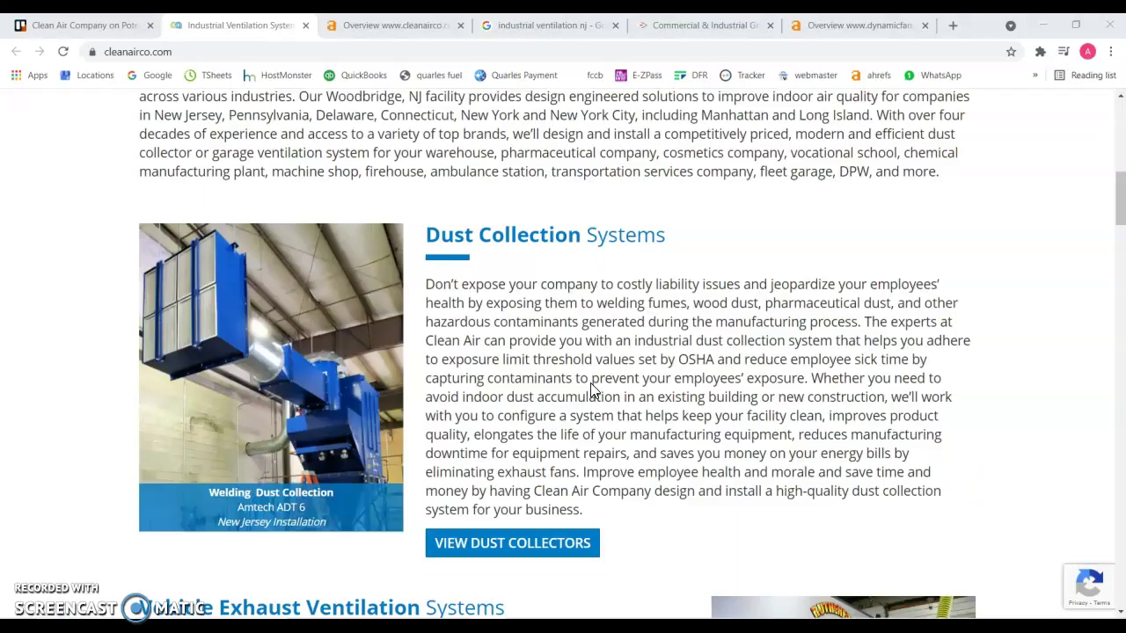
scroll(583, 348, "down", 10)
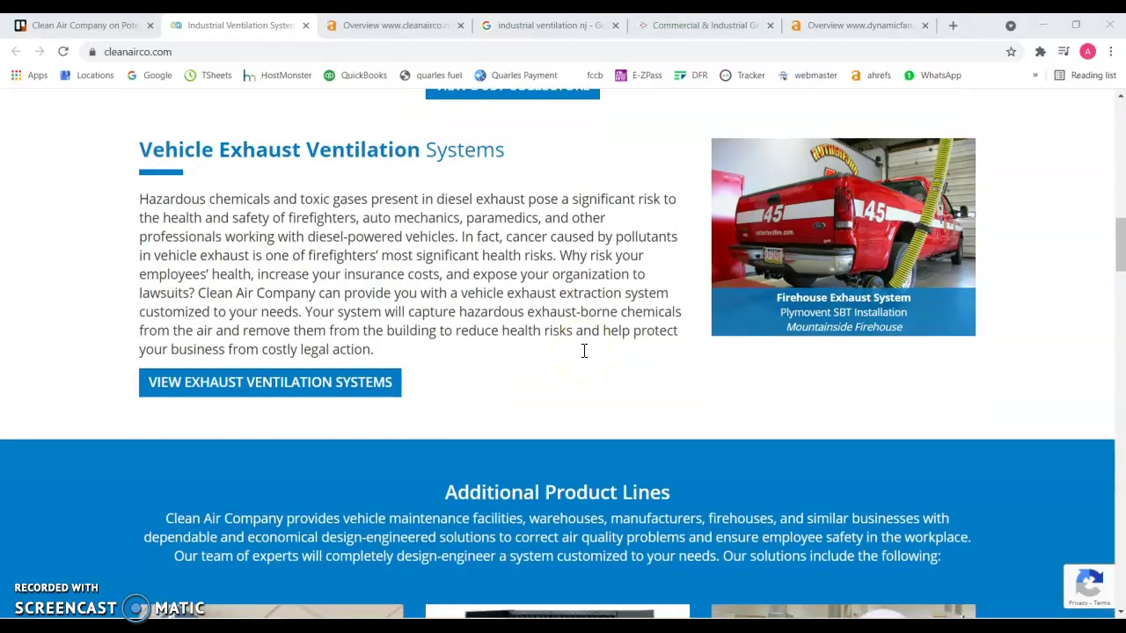
scroll(583, 350, "down", 10)
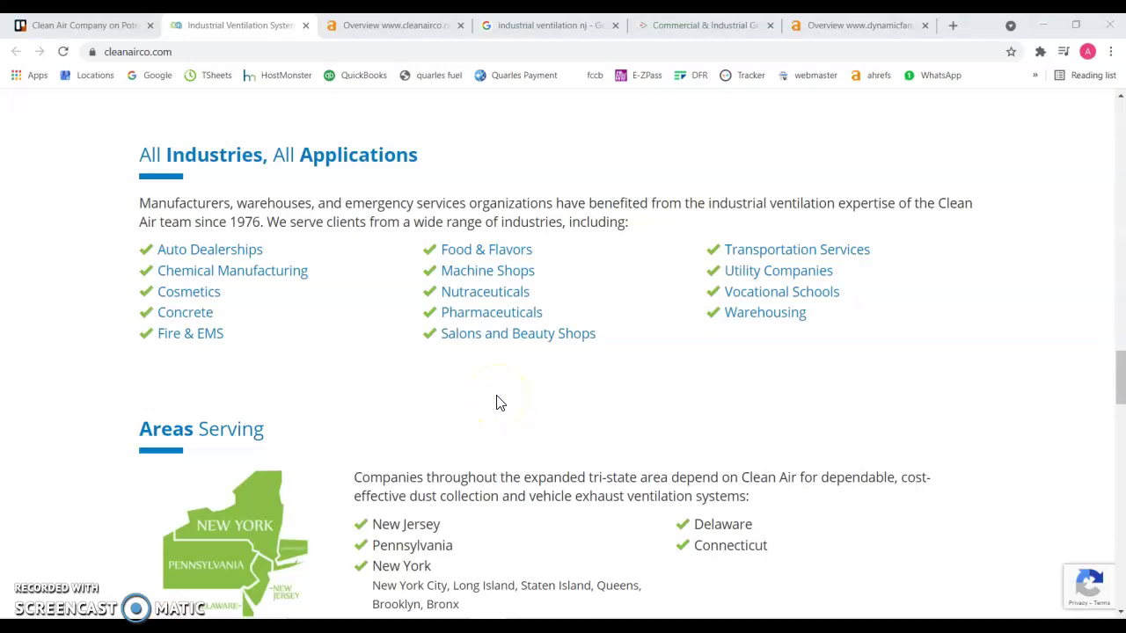
scroll(497, 403, "down", 6)
scroll(497, 403, "down", 4)
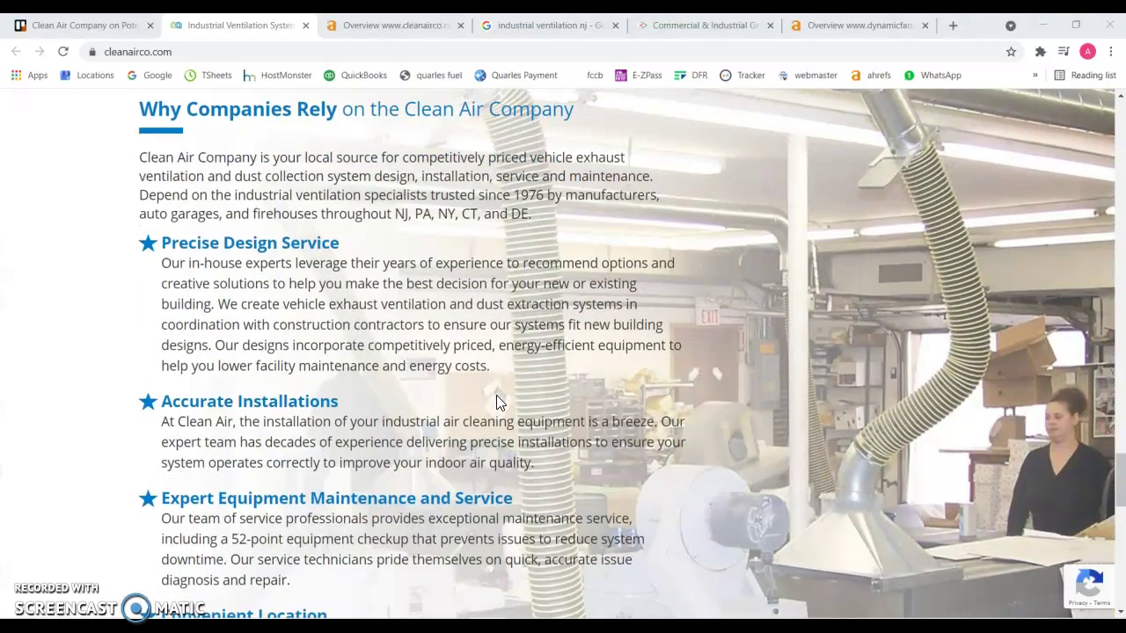
scroll(368, 459, "down", 9)
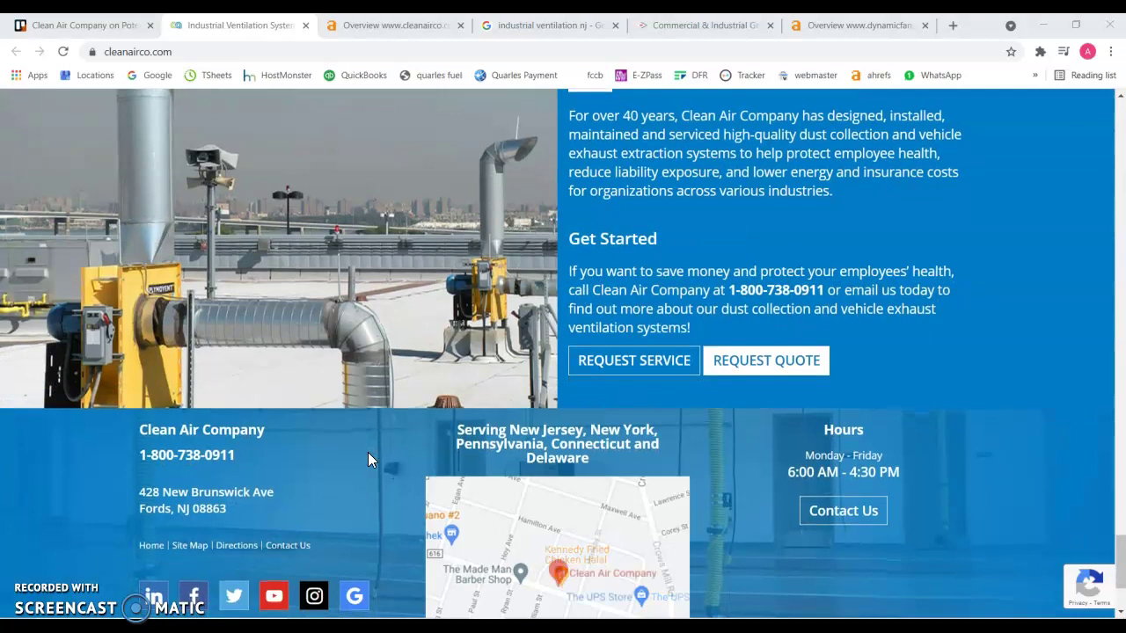
scroll(367, 452, "up", 5)
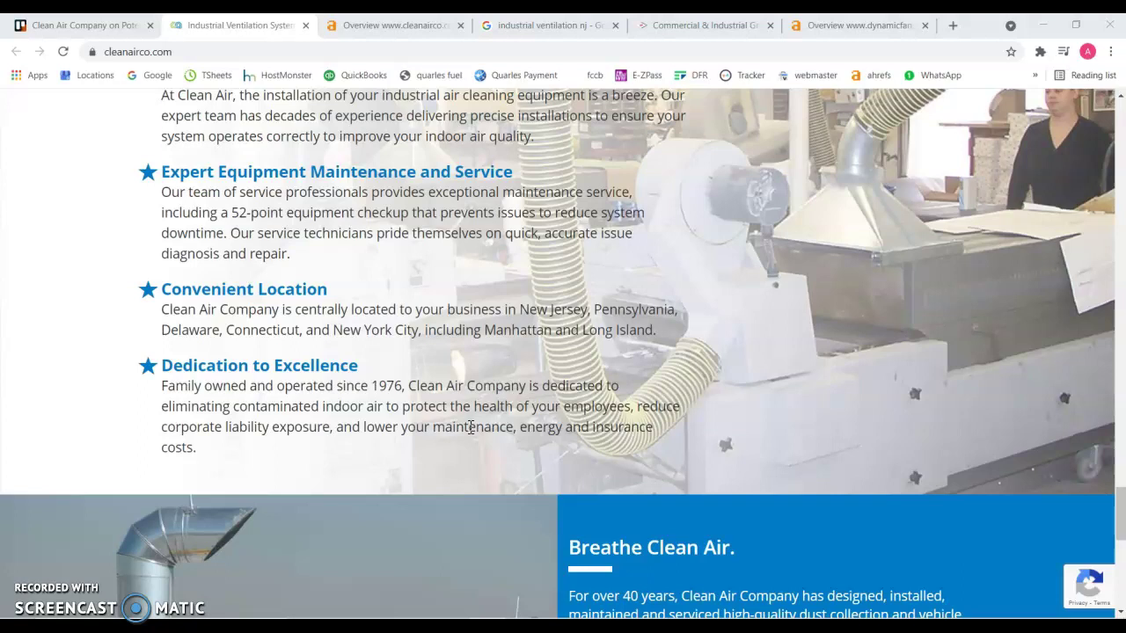
scroll(470, 427, "up", 3)
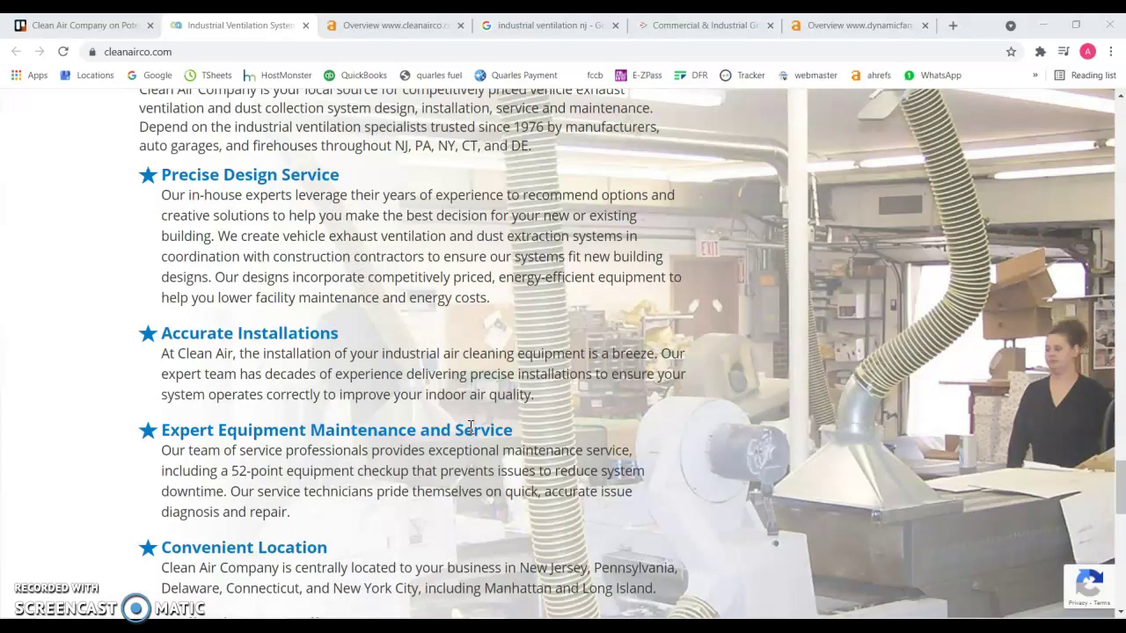
scroll(471, 427, "up", 2)
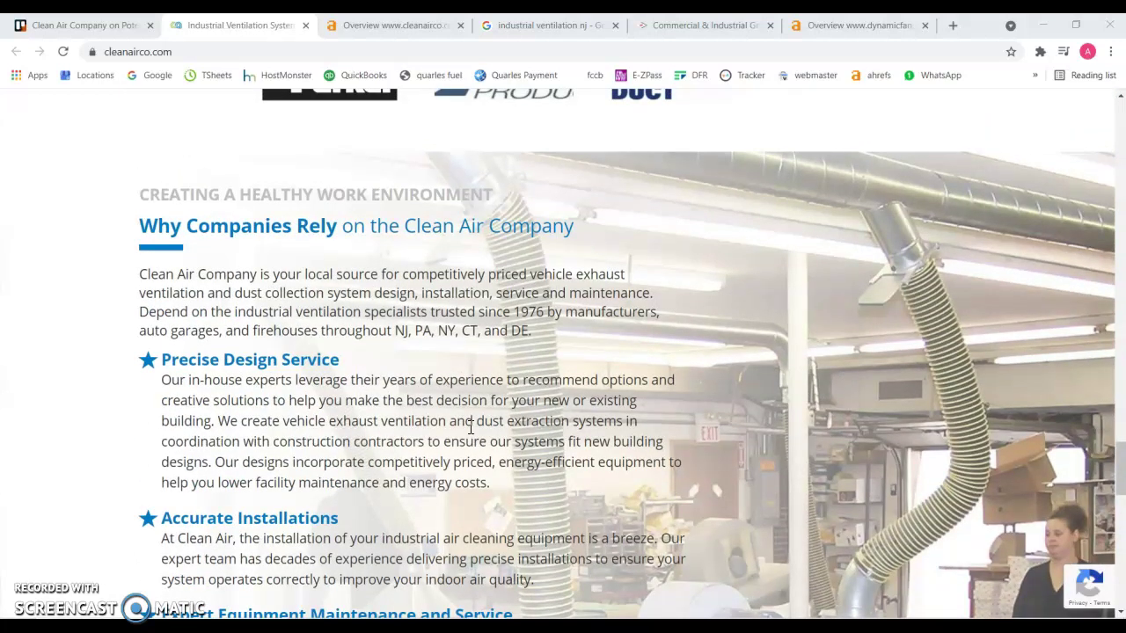
scroll(470, 426, "up", 12)
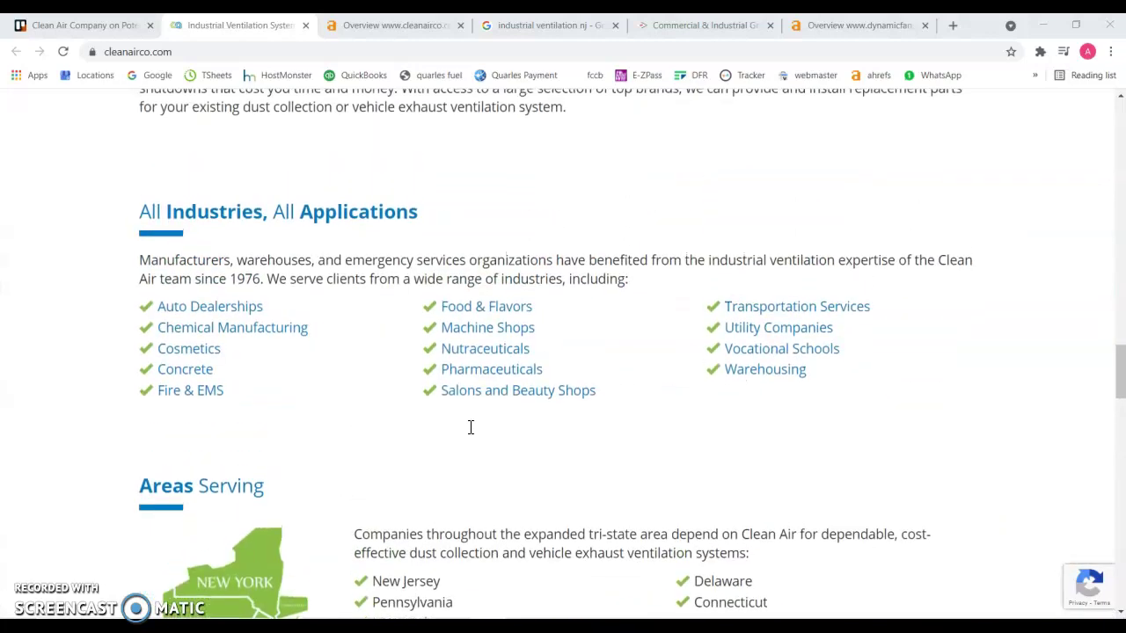
scroll(471, 426, "up", 15)
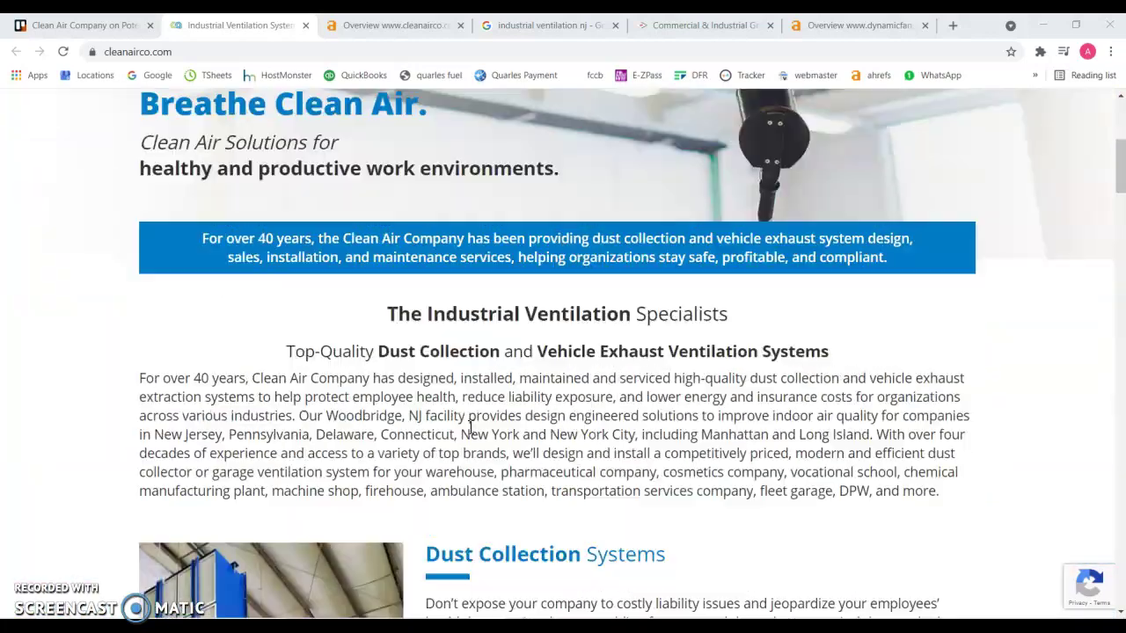
scroll(471, 426, "up", 3)
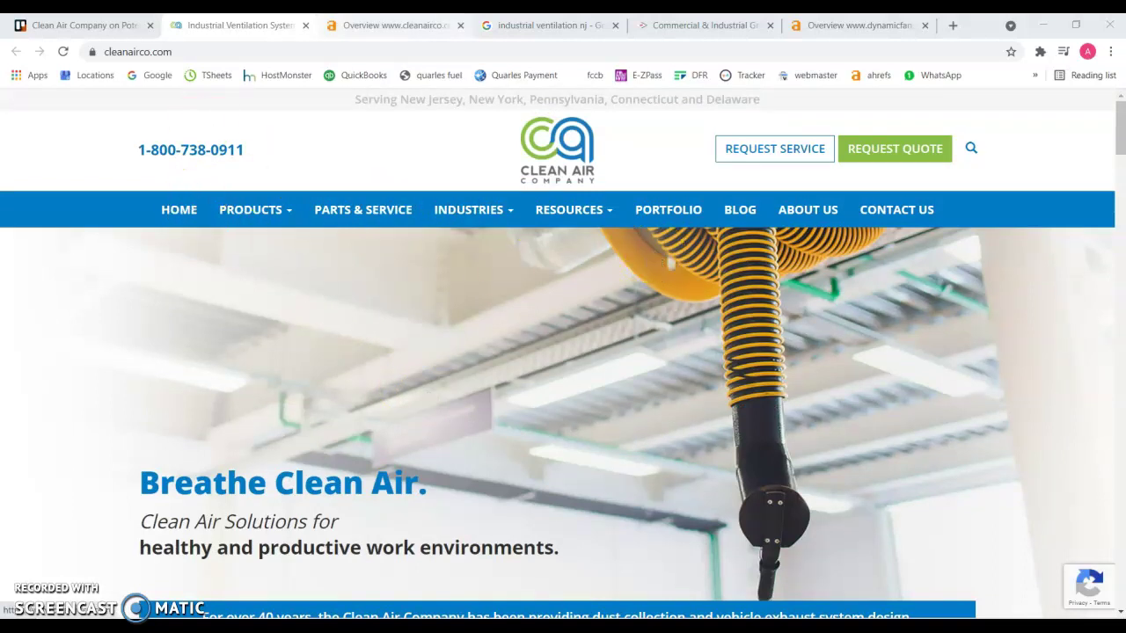
Step: Switch to the Ahrefs overview of cleanairco.com and open its organic keywords report
left_click(350, 23)
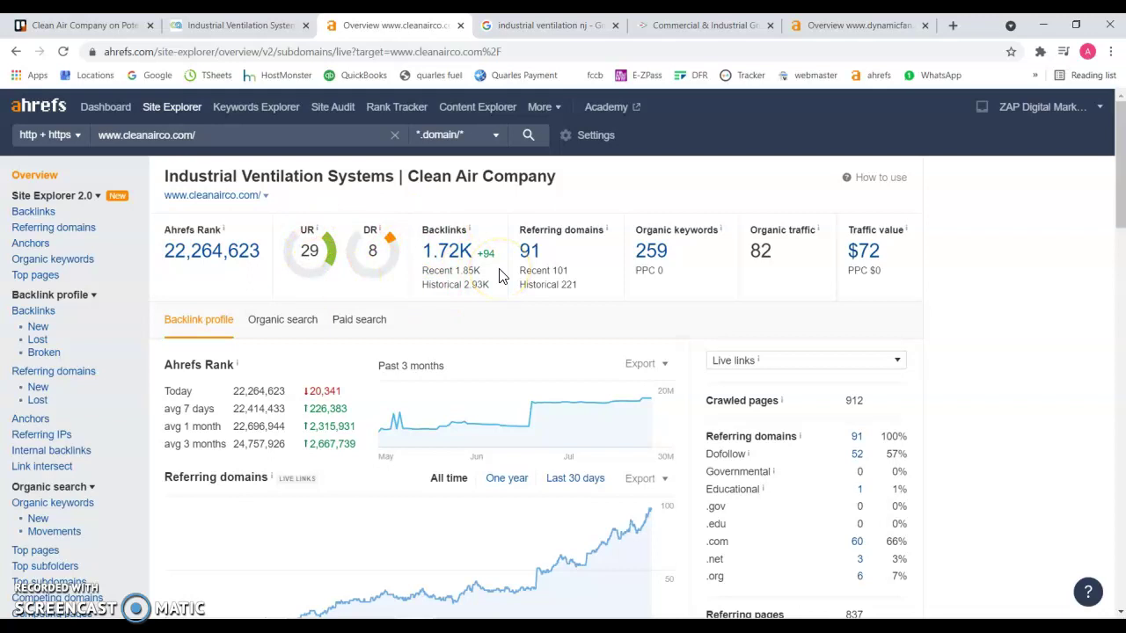
left_click(654, 252)
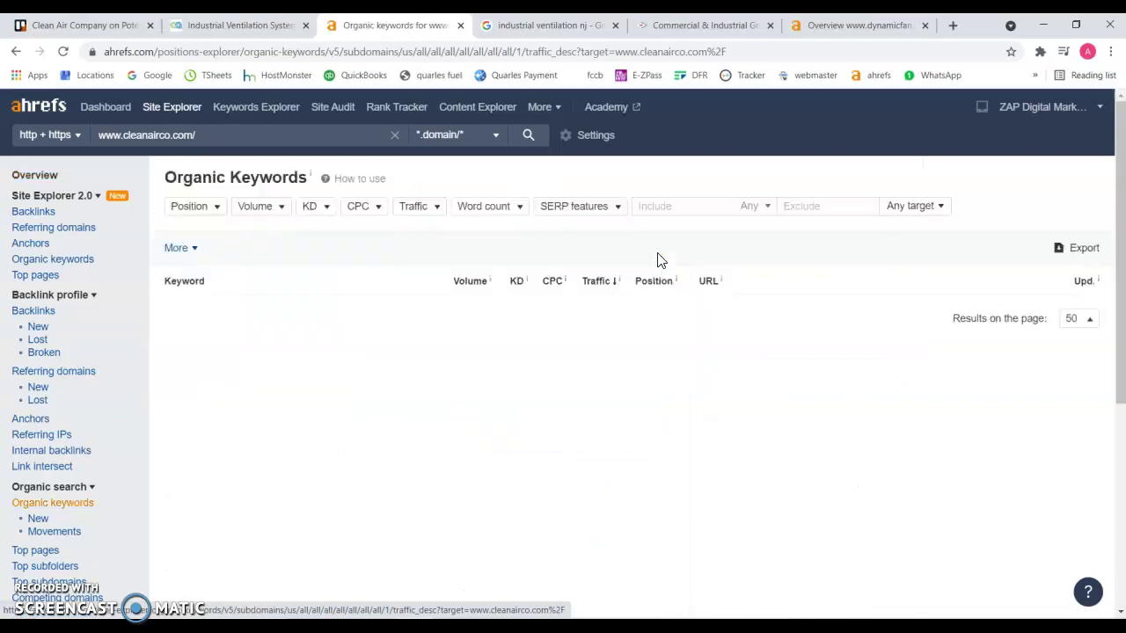
left_click(344, 388)
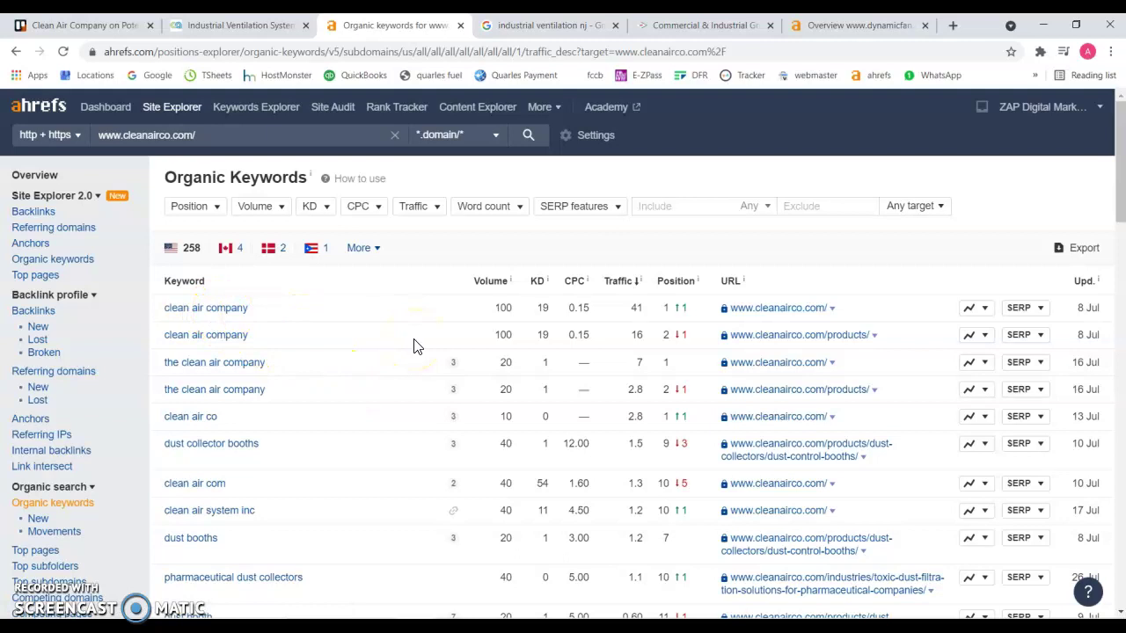
Step: Examine the first page of cleanairco.com's organic keywords, checking search volumes, ranking positions and ranking URLs
scroll(352, 432, "down", 3)
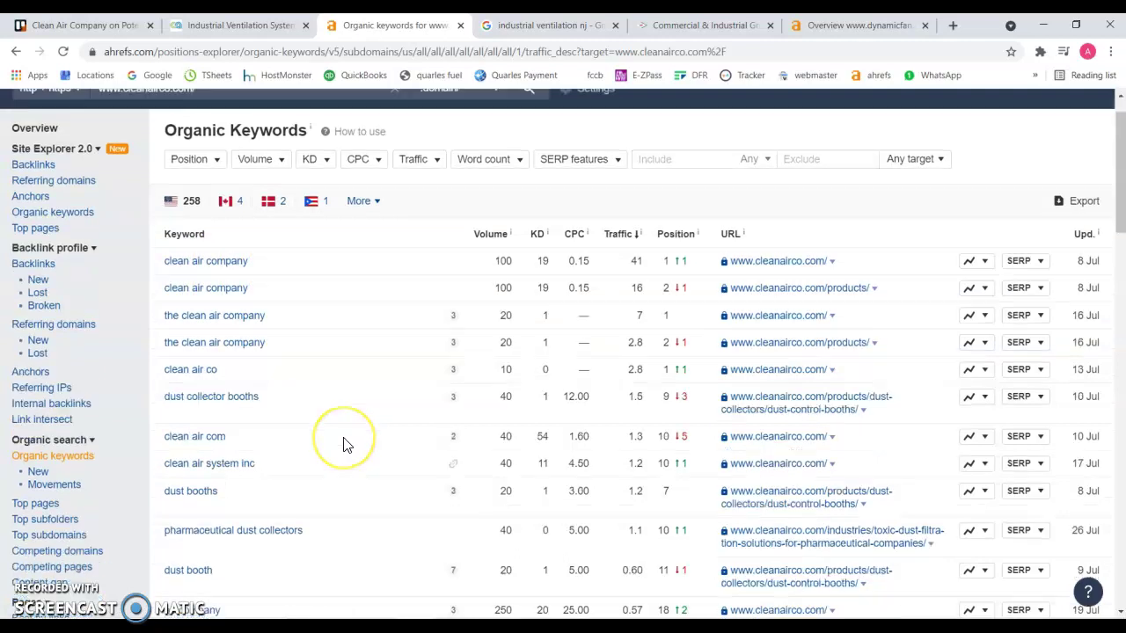
scroll(346, 444, "down", 1)
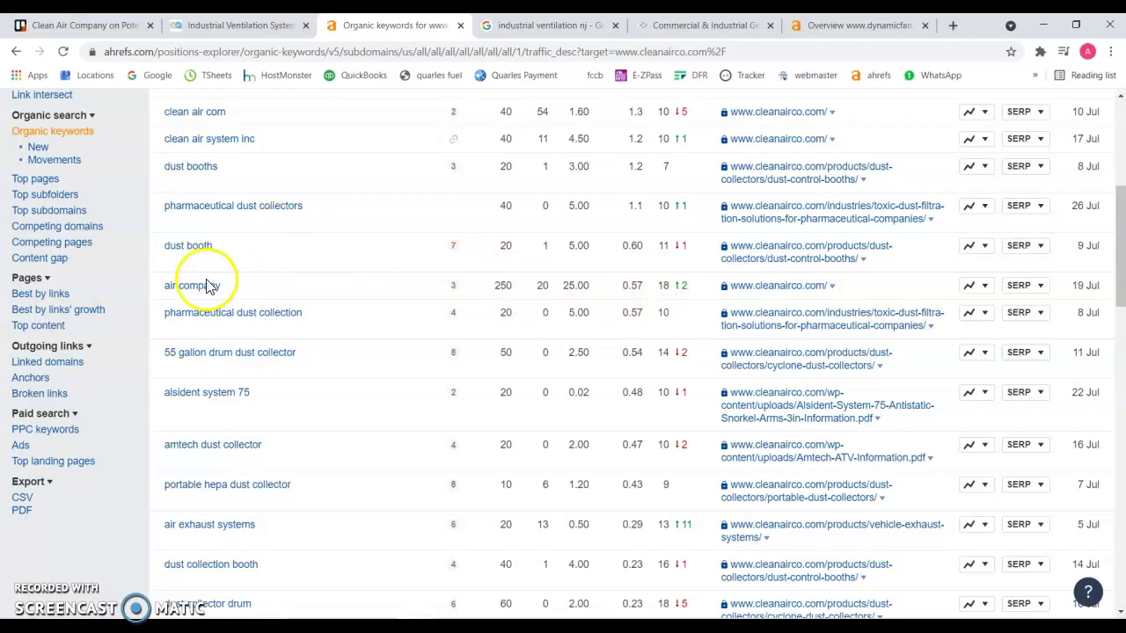
scroll(326, 460, "down", 6)
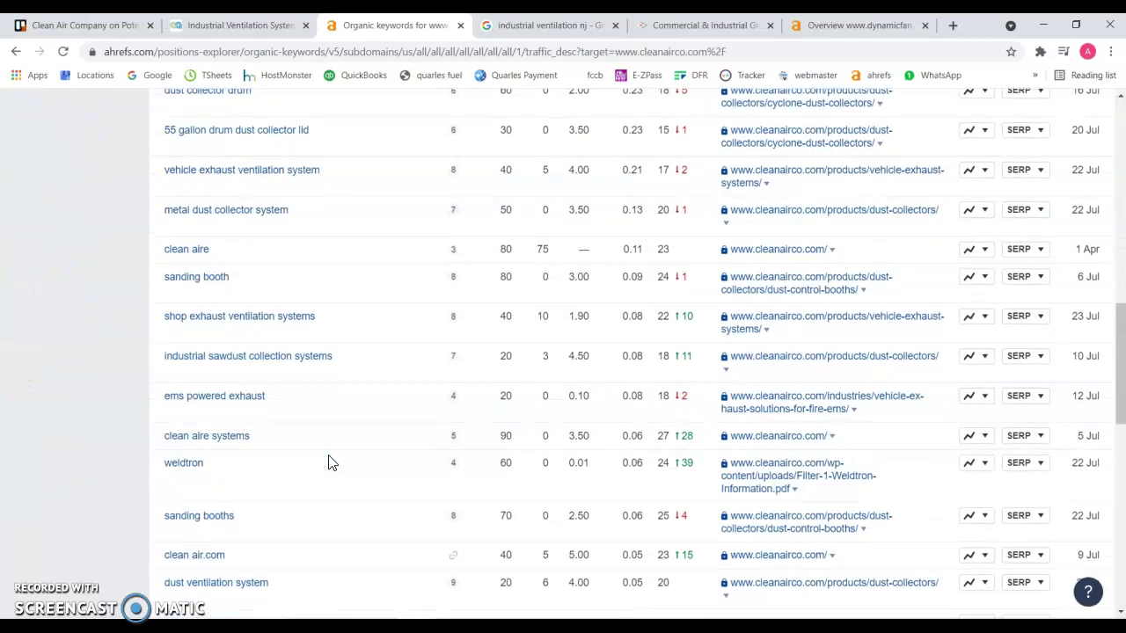
scroll(328, 463, "down", 3)
scroll(328, 462, "down", 1)
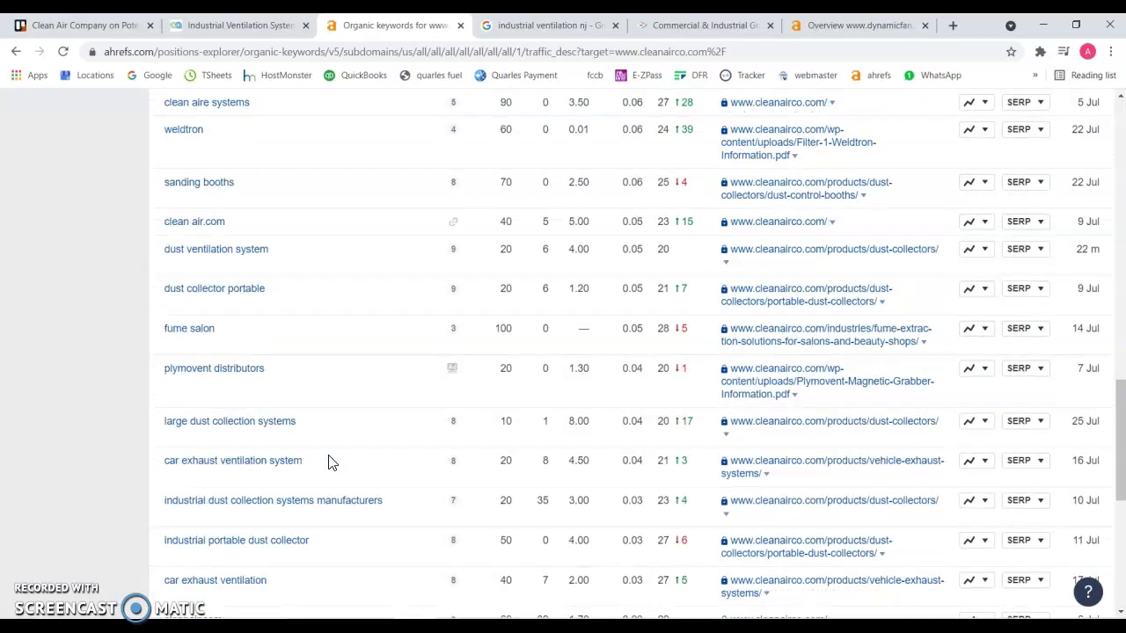
scroll(328, 462, "down", 1)
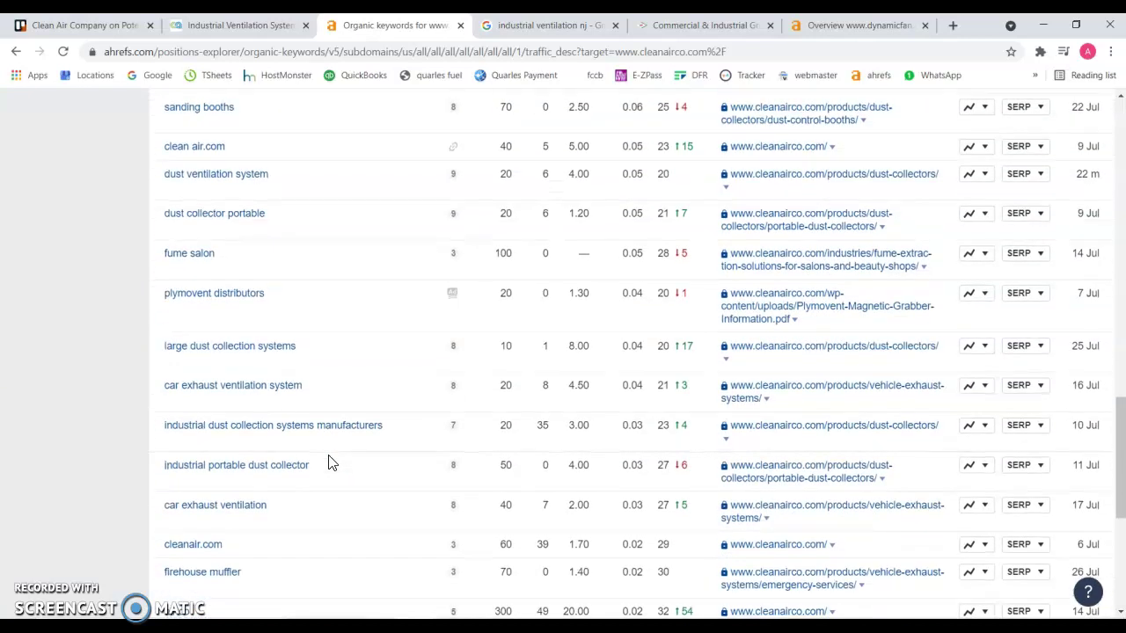
left_click(212, 396)
scroll(348, 408, "down", 2)
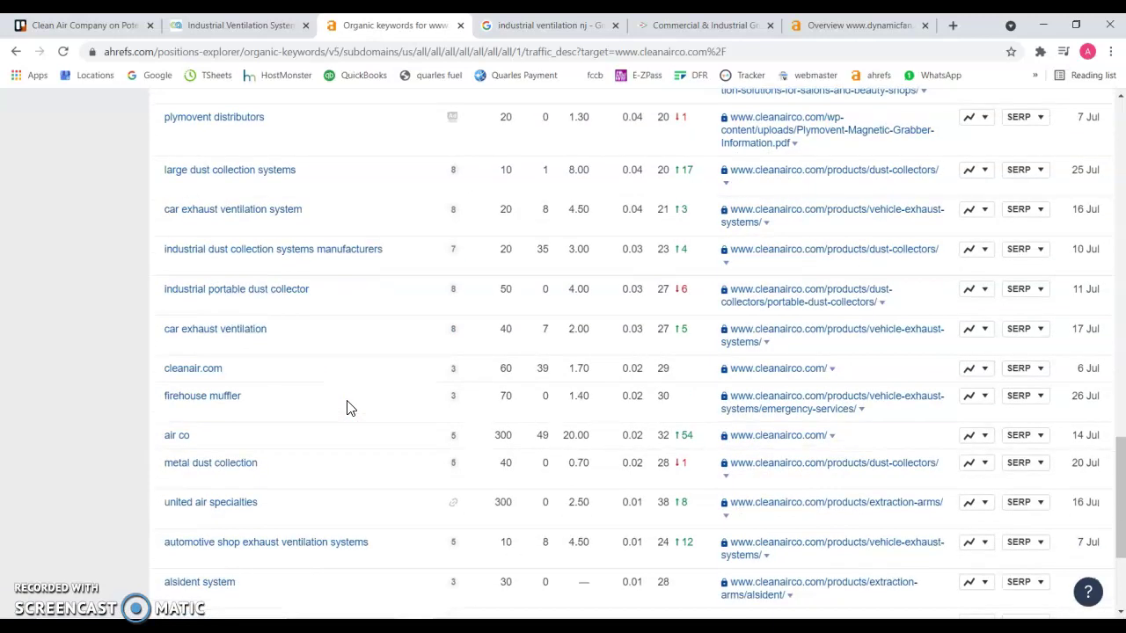
scroll(347, 407, "down", 3)
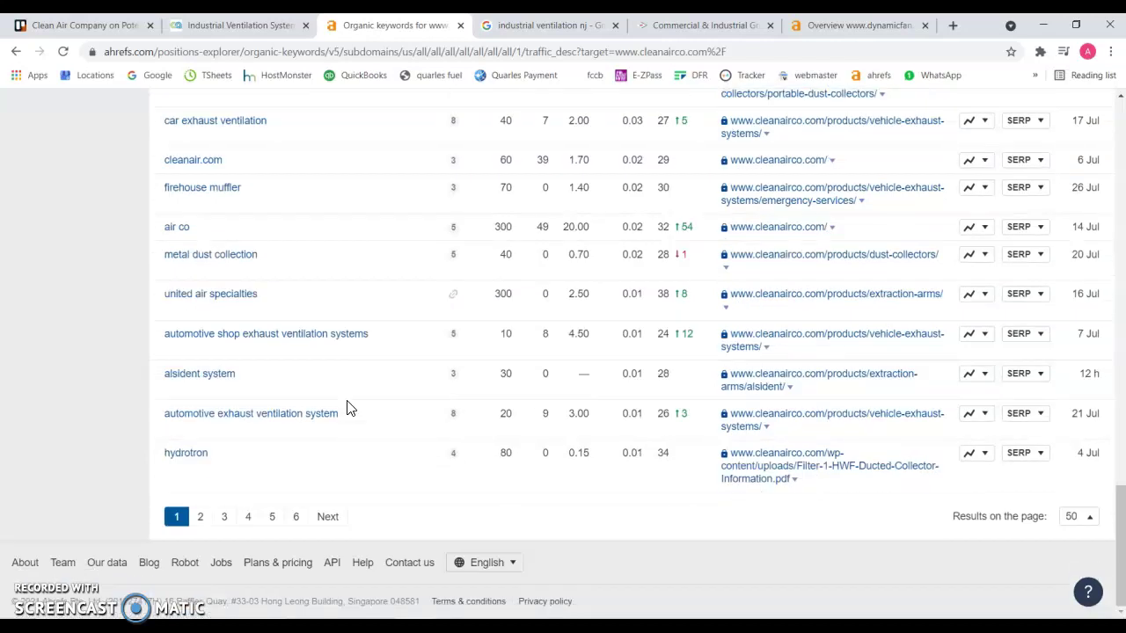
scroll(347, 407, "up", 20)
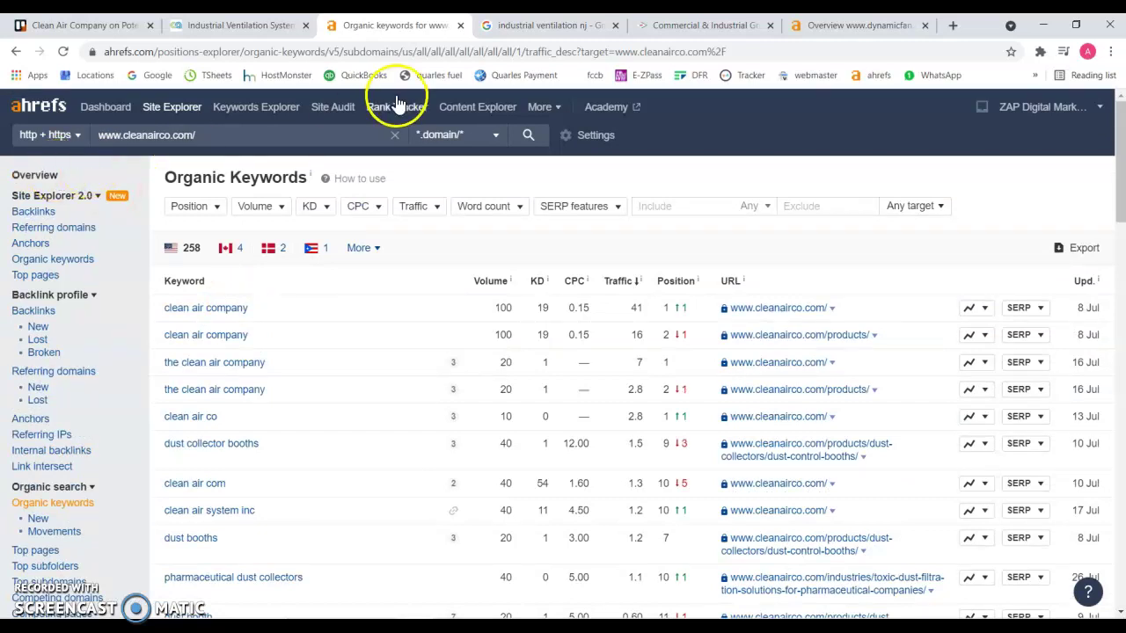
Step: Switch to the Google results for "industrial ventilation nj" and review the ads, map listings and organic results
left_click(538, 25)
scroll(85, 334, "up", 6)
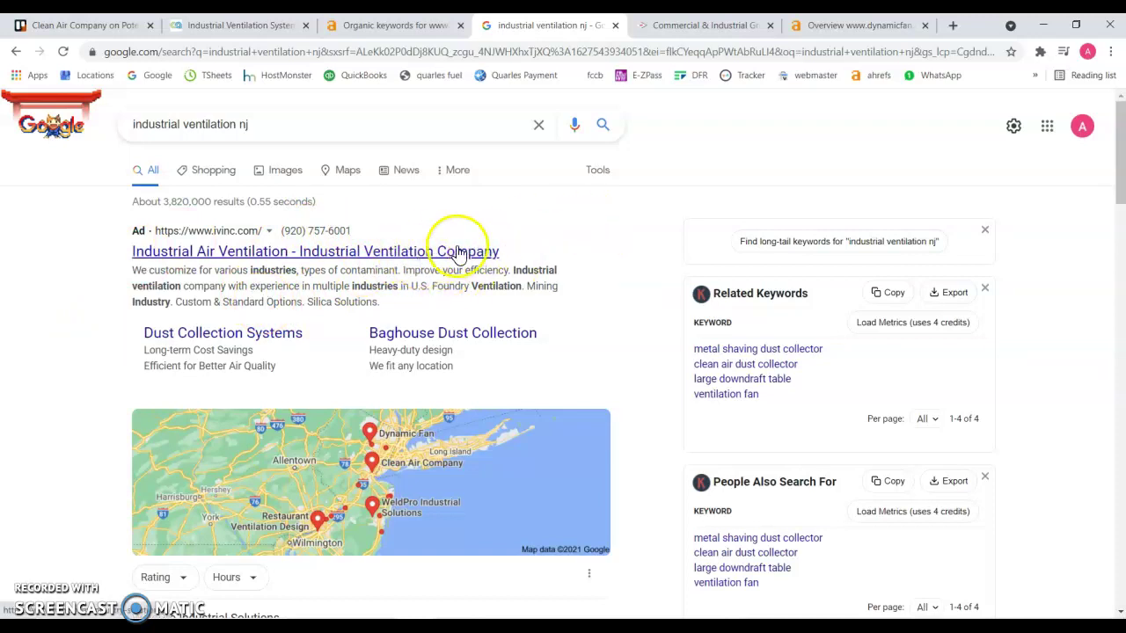
scroll(630, 327, "down", 4)
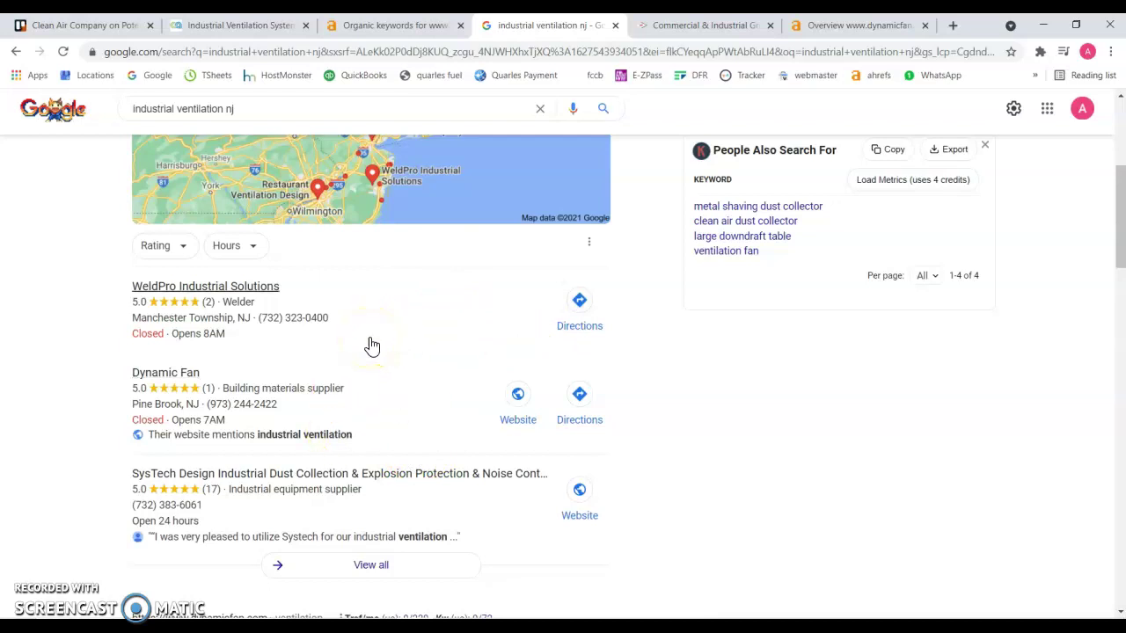
scroll(419, 352, "down", 1)
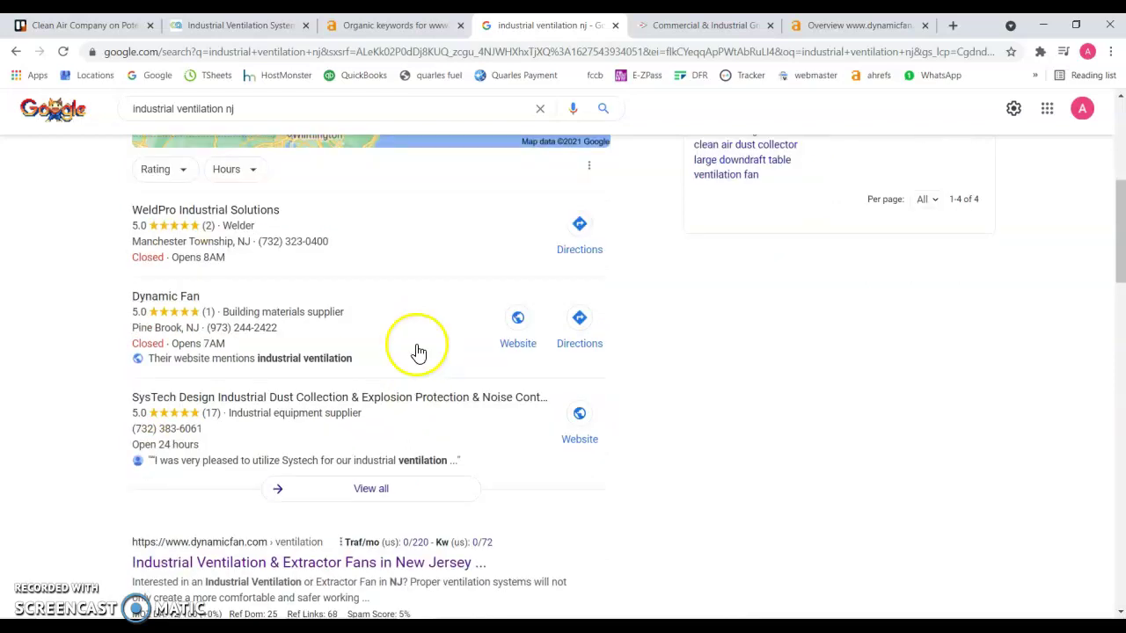
scroll(629, 498, "down", 2)
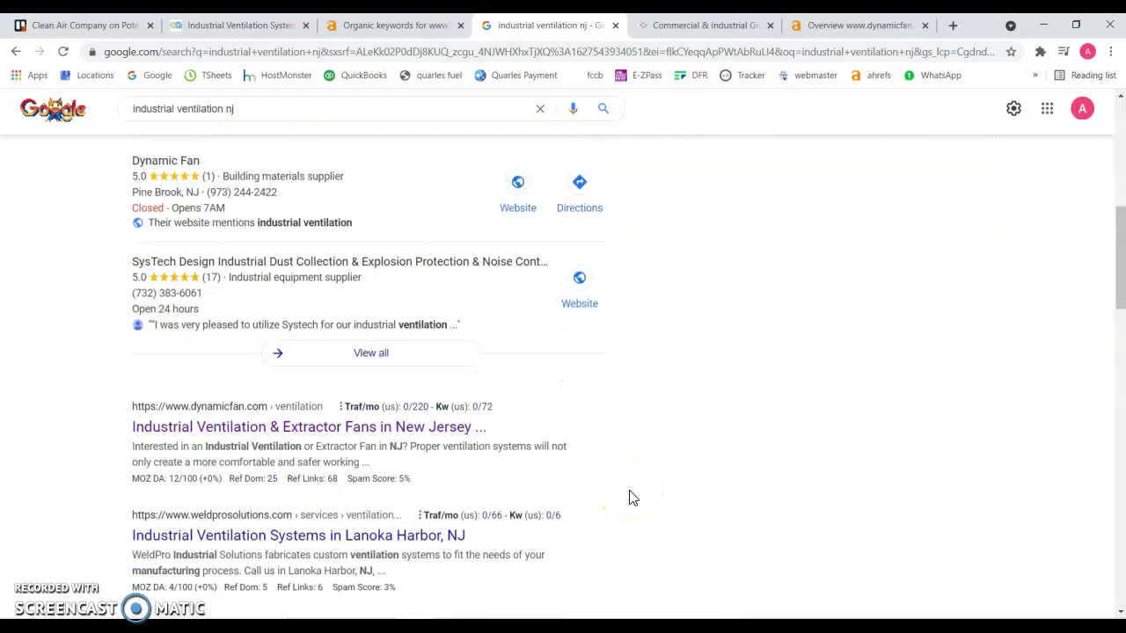
scroll(629, 498, "down", 1)
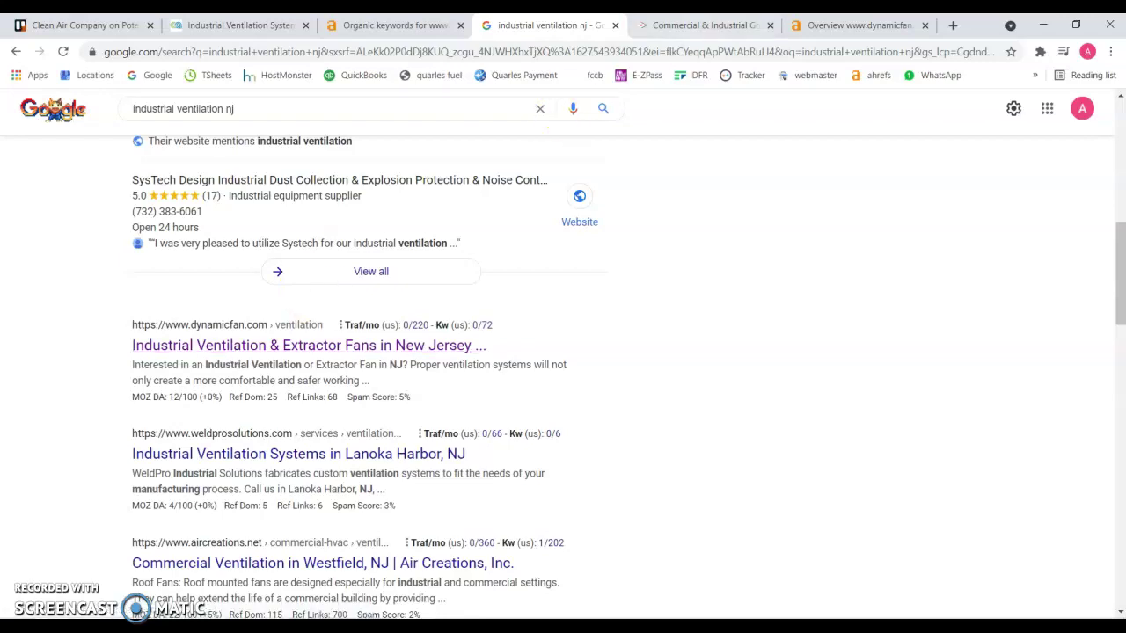
Step: Switch to the competitor site dynamicfan.com and review its homepage content from the header to the footer
left_click(699, 25)
scroll(333, 318, "down", 15)
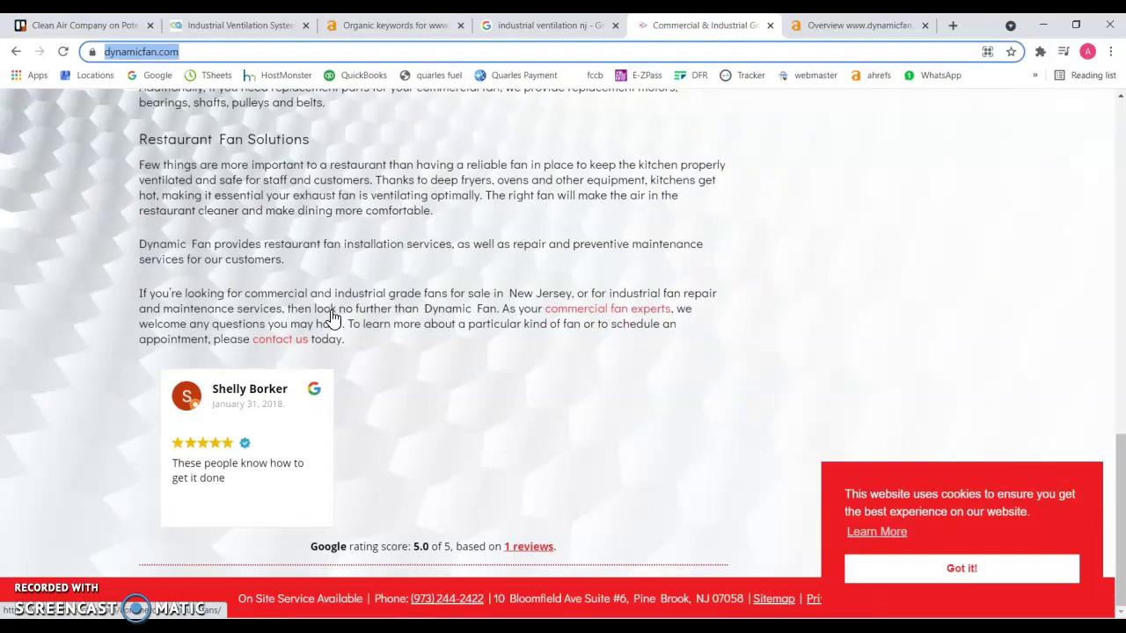
scroll(457, 420, "up", 3)
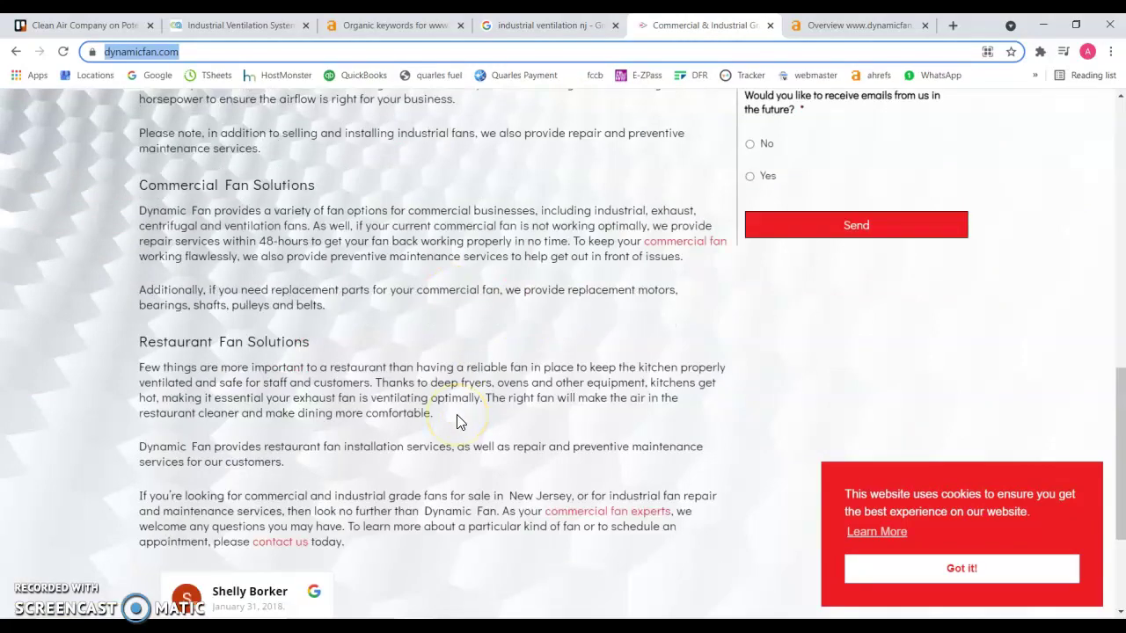
scroll(456, 414, "up", 10)
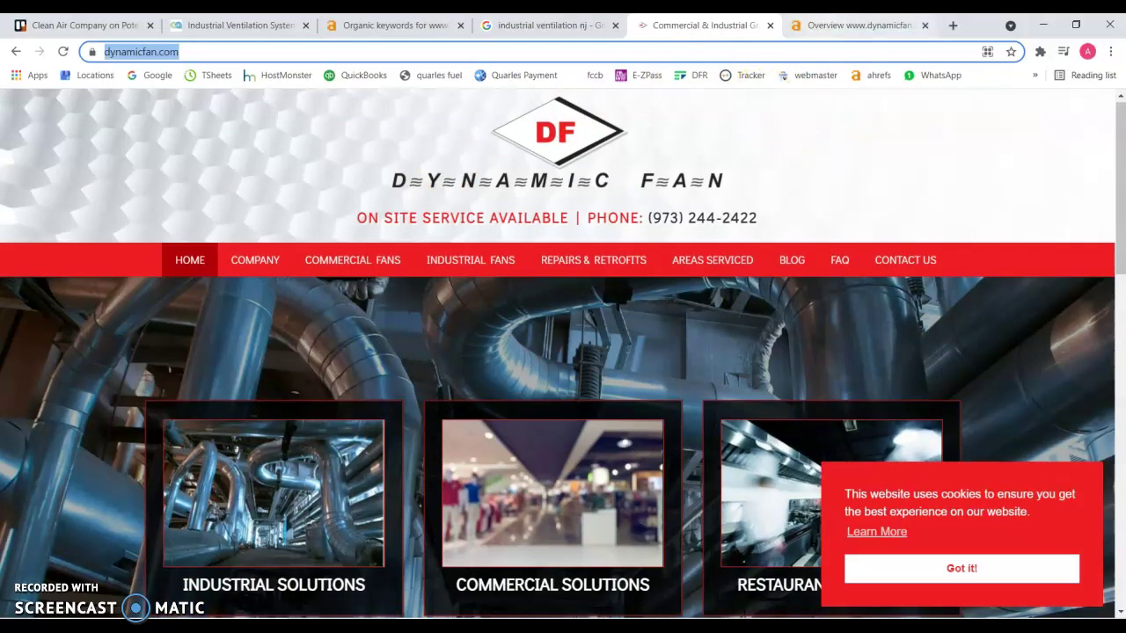
Step: Compare the Ahrefs overview of dynamicfan.com with the overview of cleanairco.com
key("ctrl+Tab")
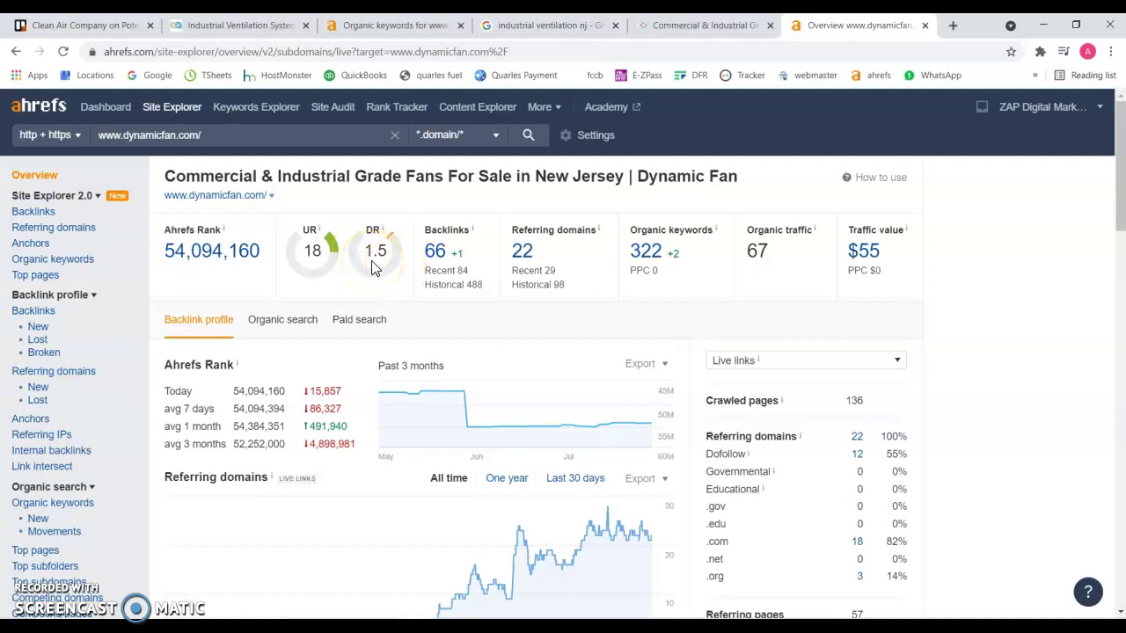
key("ctrl+3")
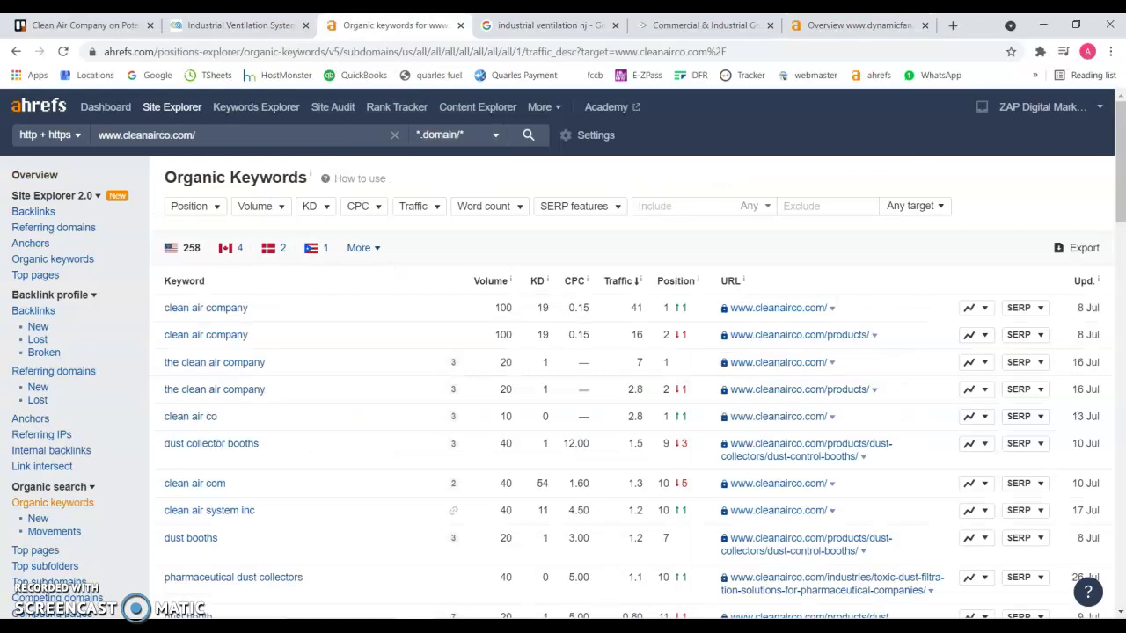
left_click(37, 180)
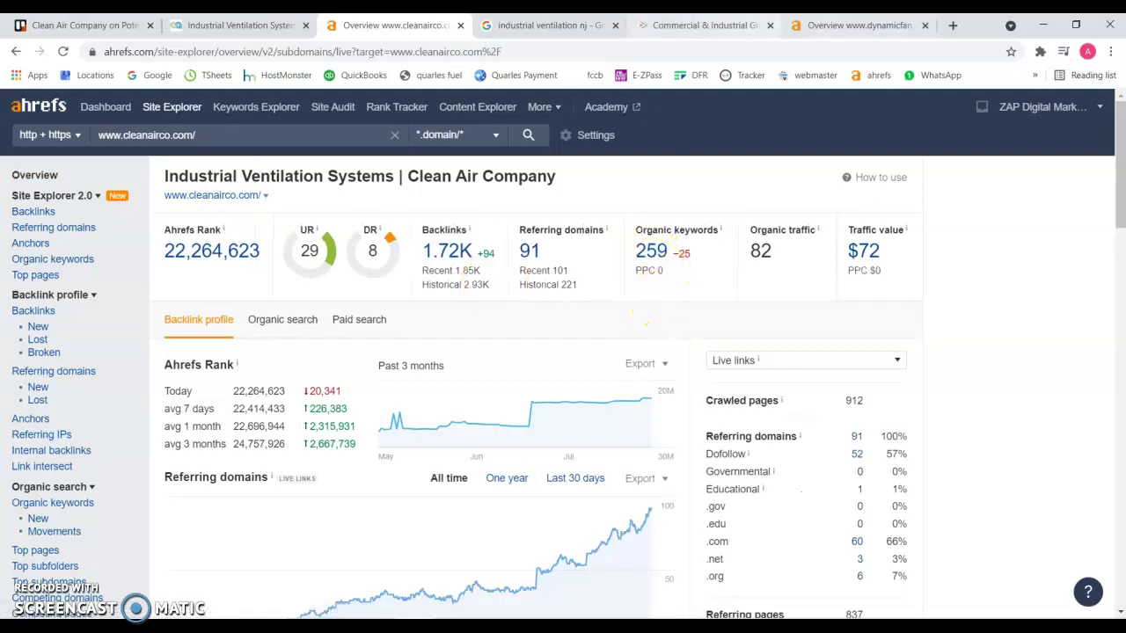
Step: Return to the Ahrefs overview of dynamicfan.com and open its organic keywords report
key("ctrl+Tab")
key("ctrl+Tab")
key("ctrl+Tab")
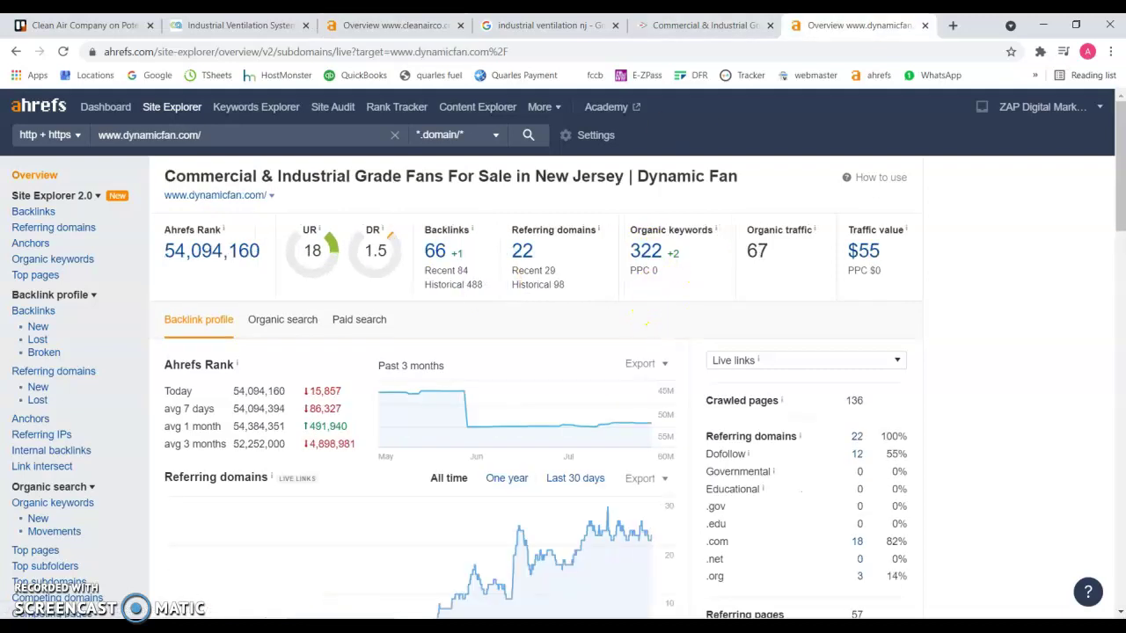
left_click(646, 252)
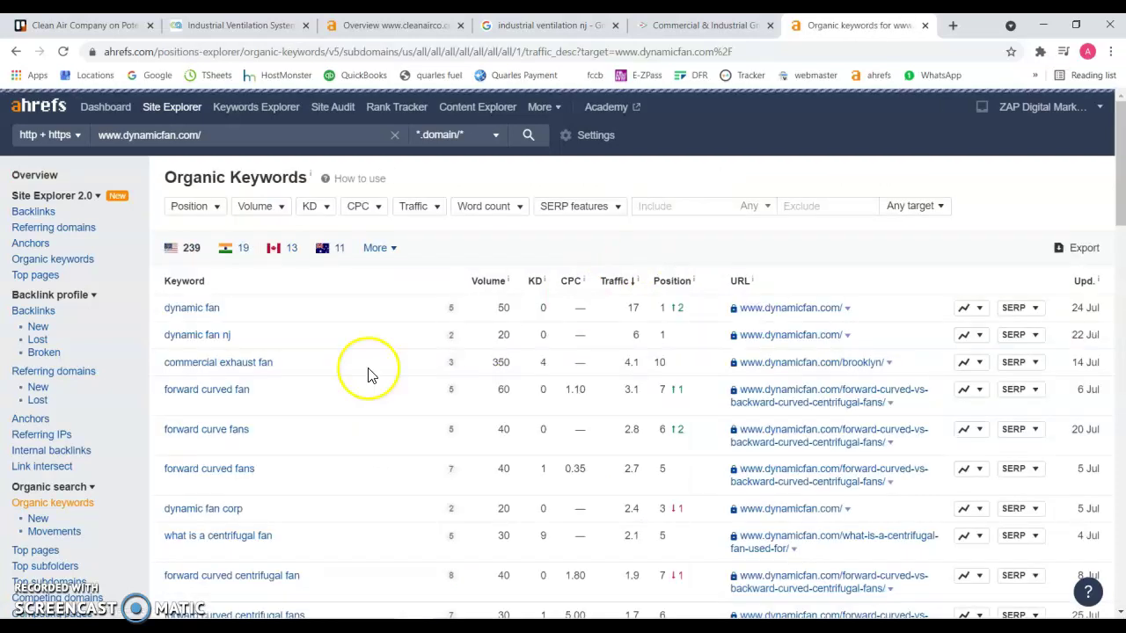
Step: Review the first page of dynamicfan.com's organic keywords, including their volume, difficulty, traffic, position and ranking URL
scroll(369, 373, "down", 3)
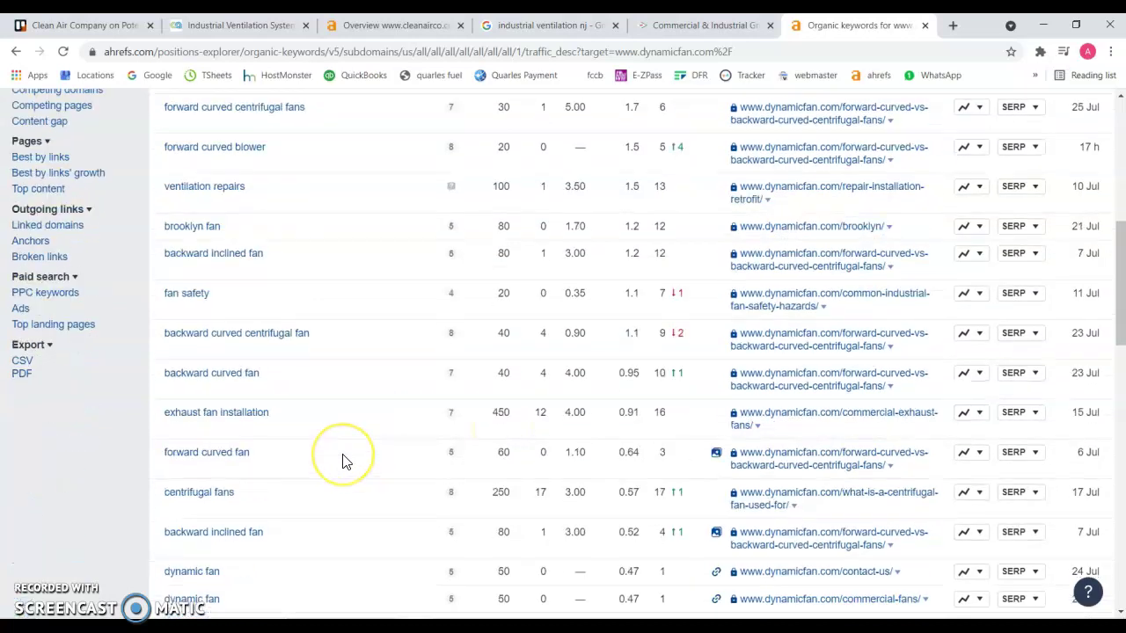
scroll(347, 459, "down", 4)
scroll(346, 462, "down", 5)
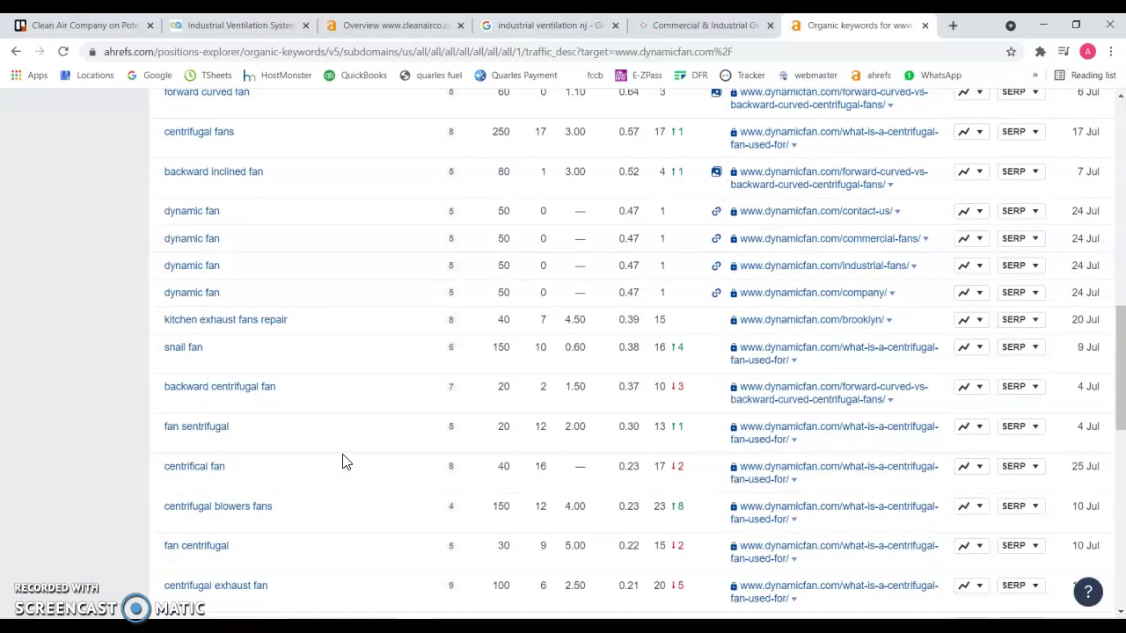
scroll(343, 462, "down", 1)
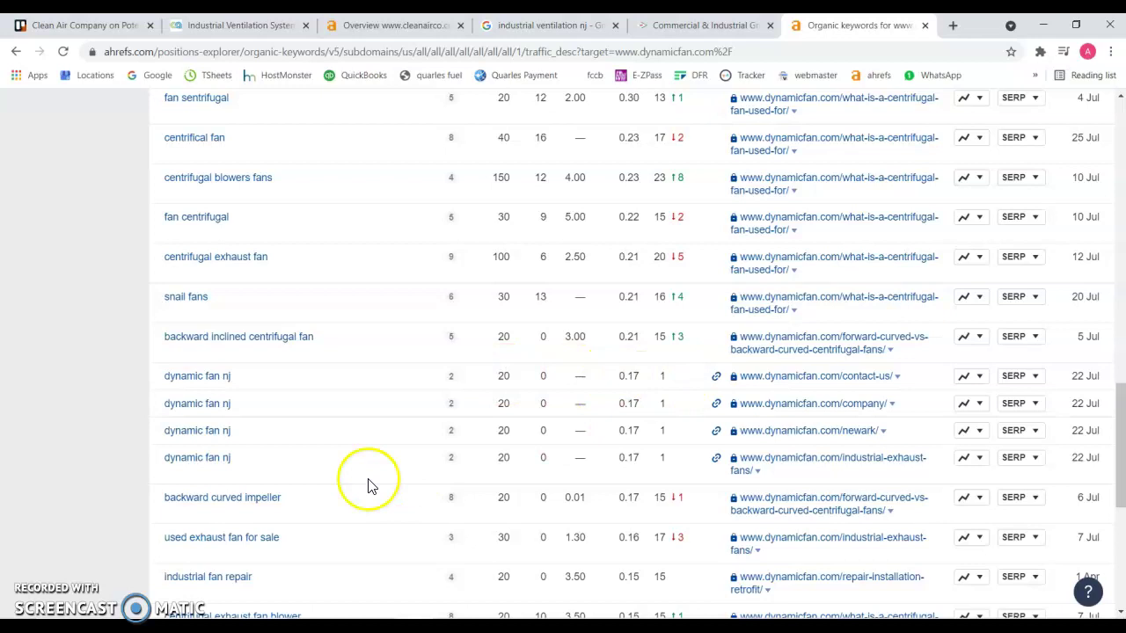
scroll(320, 518, "down", 4)
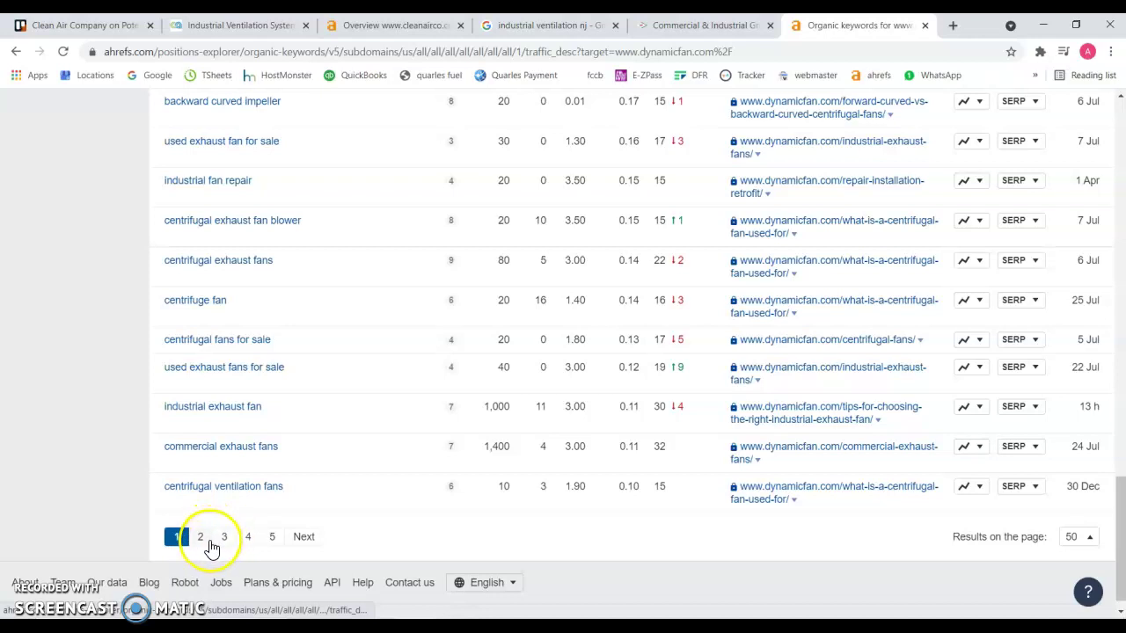
Step: Open page 2 of dynamicfan.com's organic keywords and review the lower-traffic keywords and their positions
left_click(209, 544)
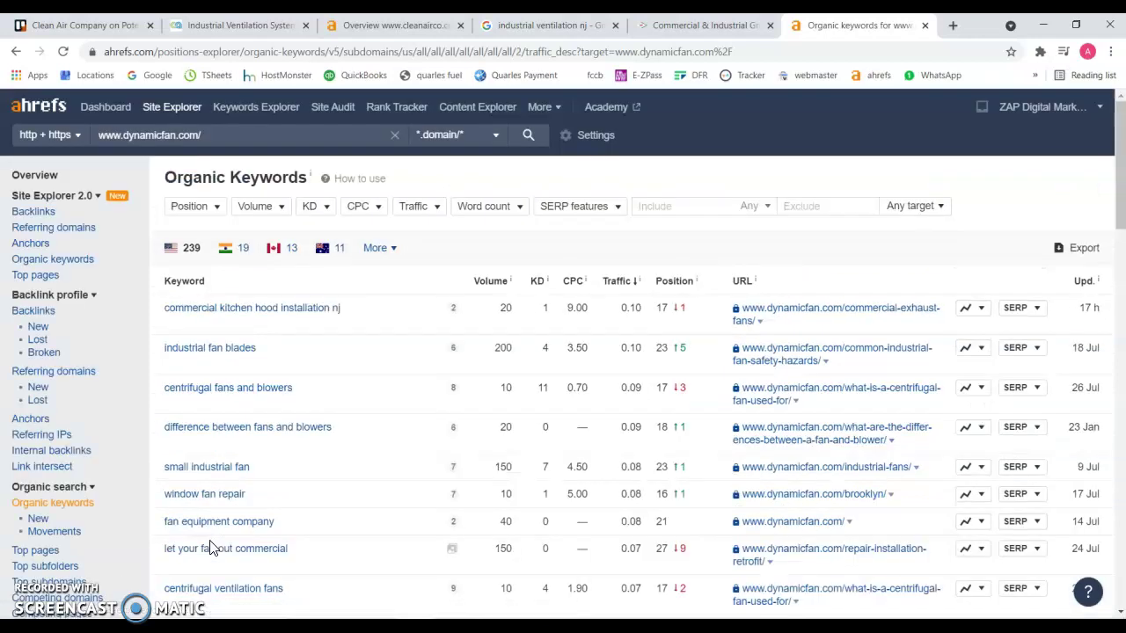
scroll(211, 545, "down", 2)
left_click(250, 227)
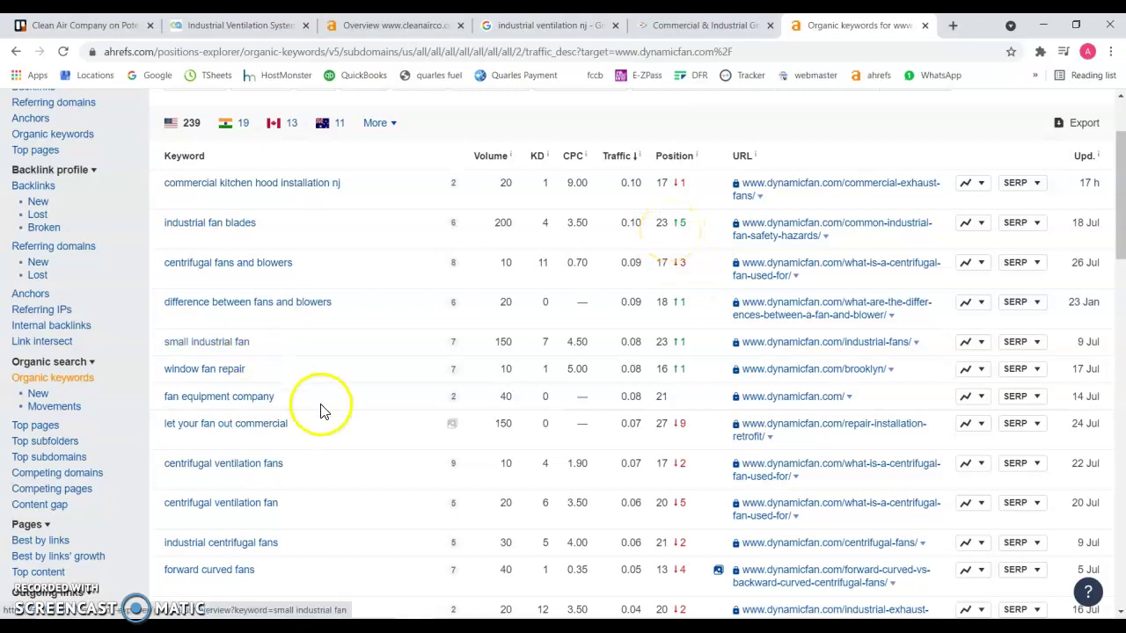
scroll(395, 387, "down", 2)
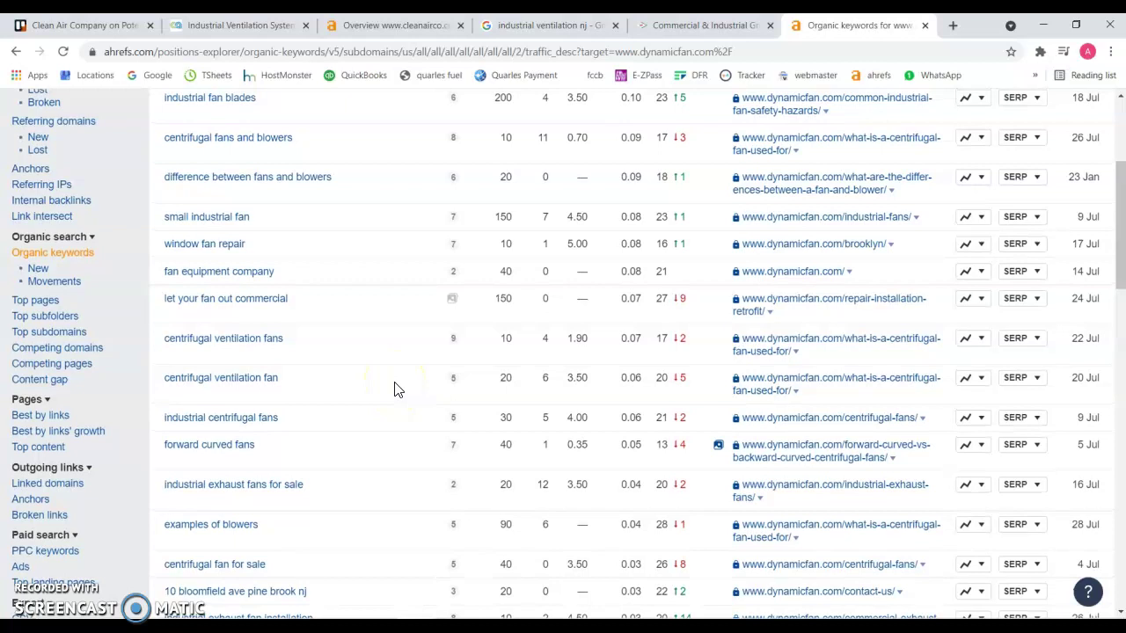
scroll(395, 387, "down", 2)
scroll(395, 387, "up", 5)
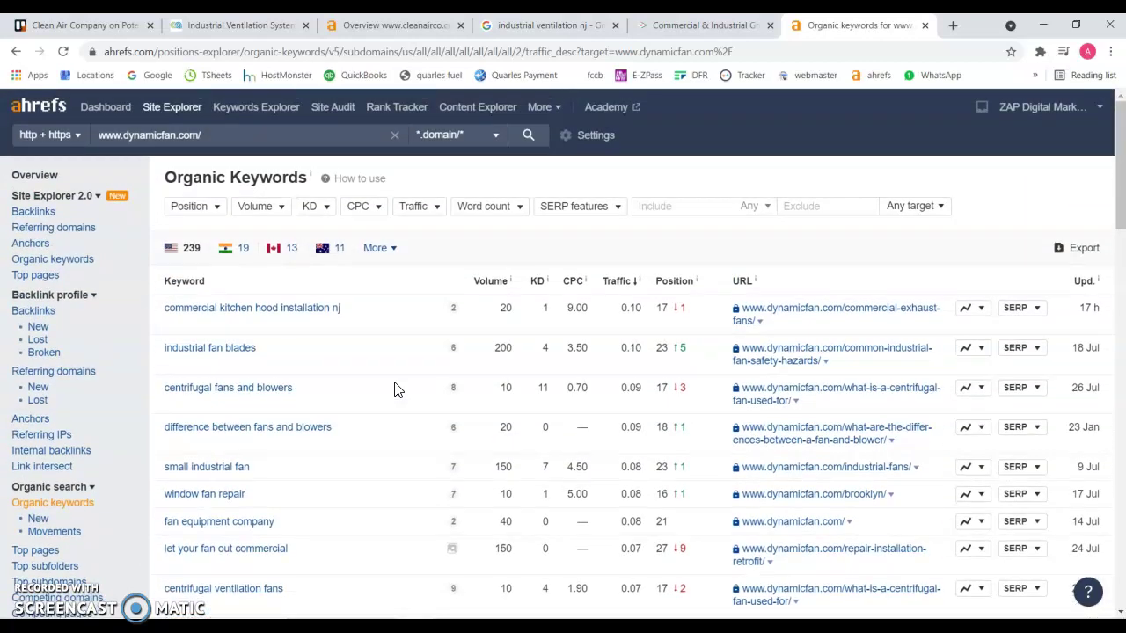
Step: Switch back to the Clean Air Company homepage at cleanairco.com
left_click(237, 24)
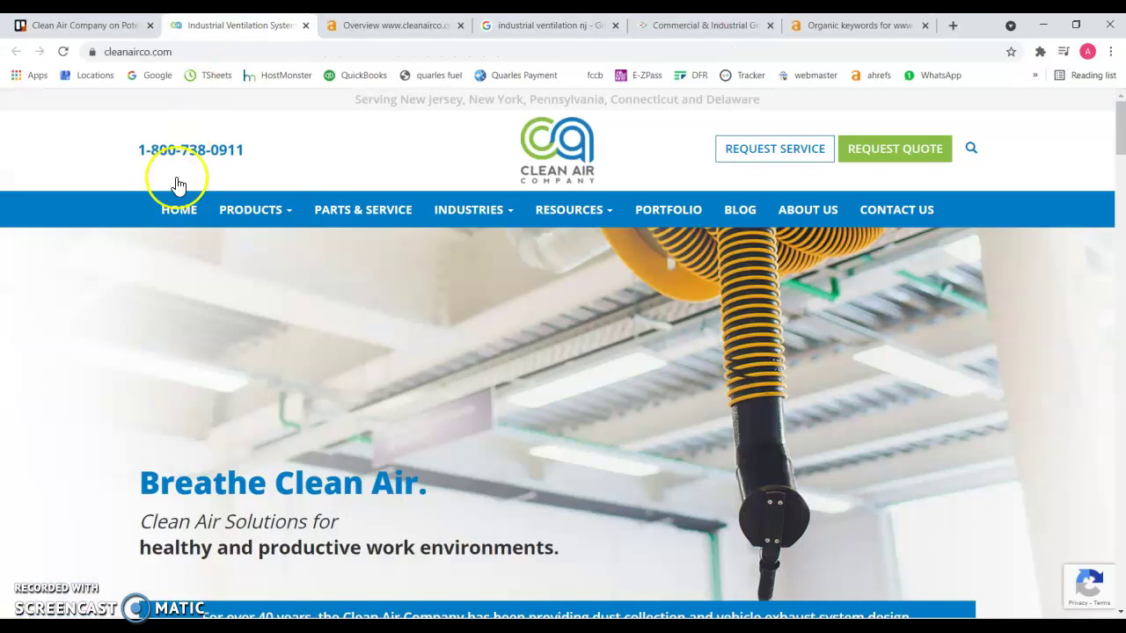